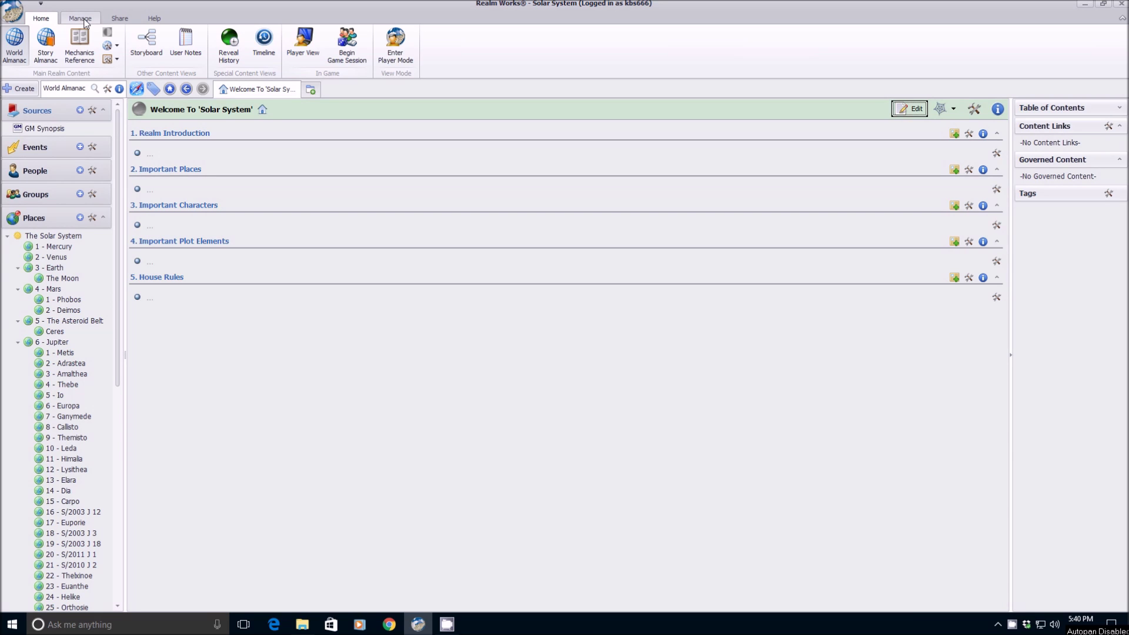
Step: Review the game systems available for converting the realm in its game system settings
{"action": "left_click", "coordinate": [84, 22]}
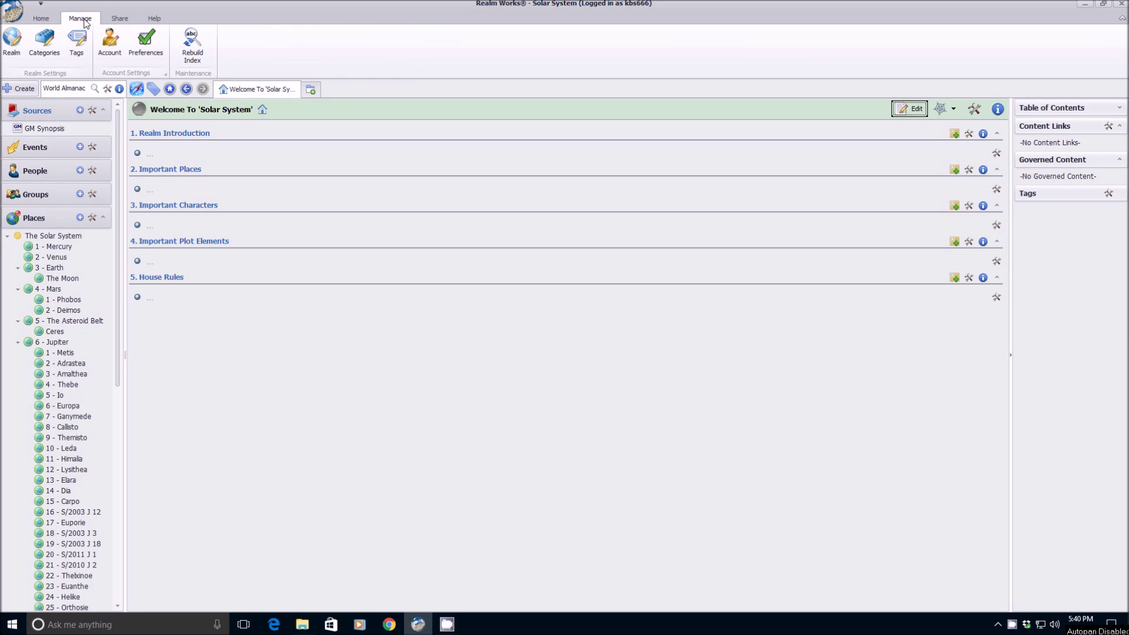
{"action": "left_click", "coordinate": [13, 44]}
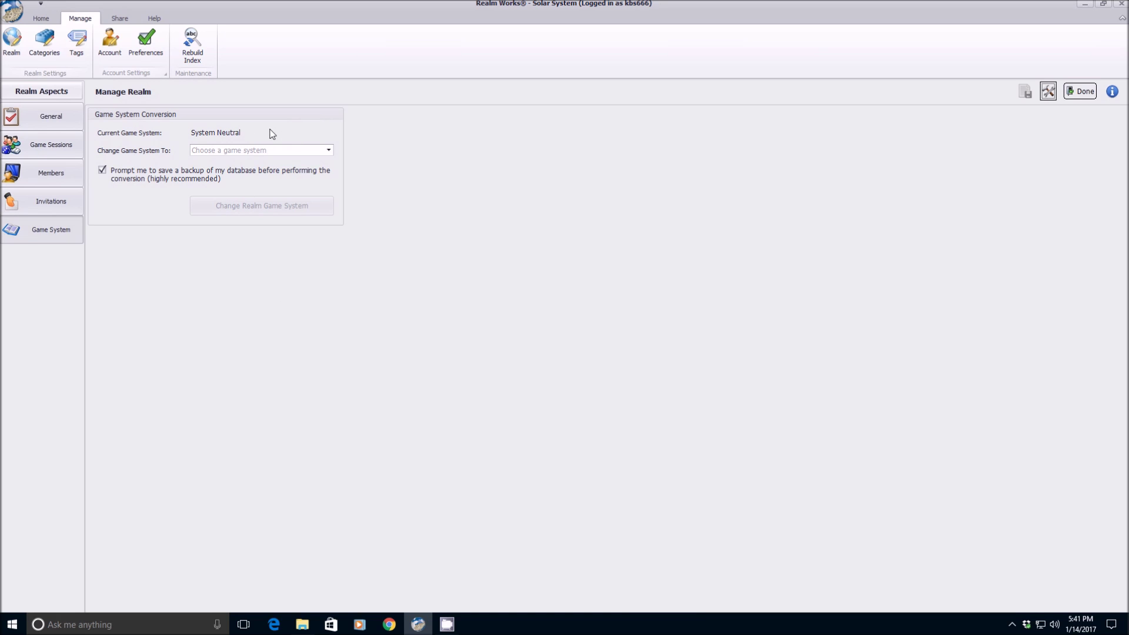
{"action": "left_click", "coordinate": [329, 150]}
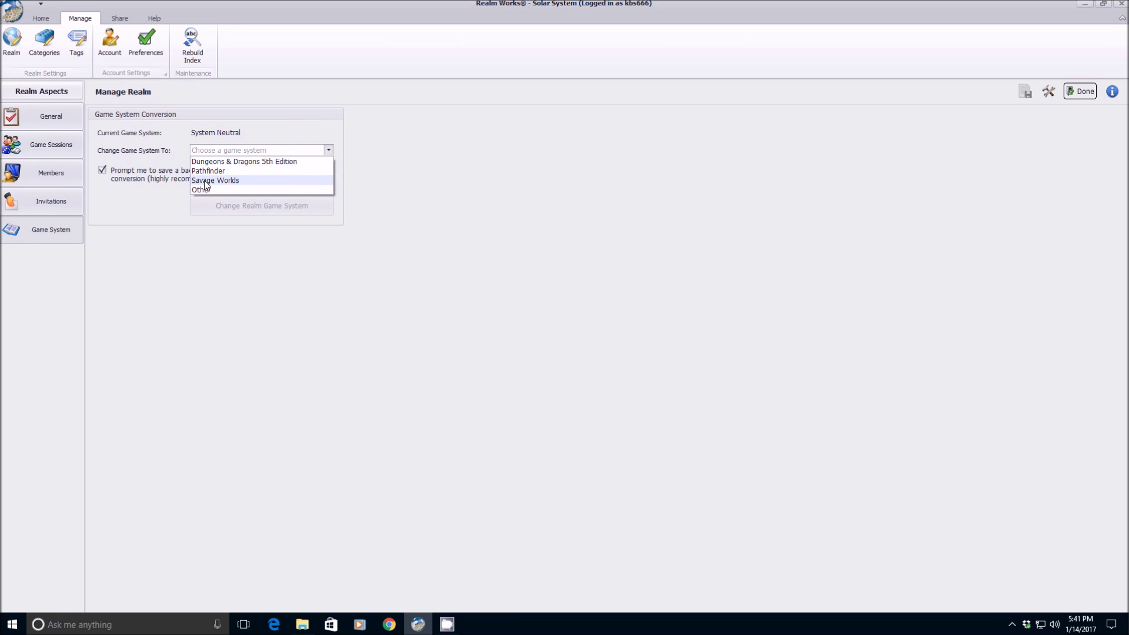
{"action": "left_click", "coordinate": [154, 294]}
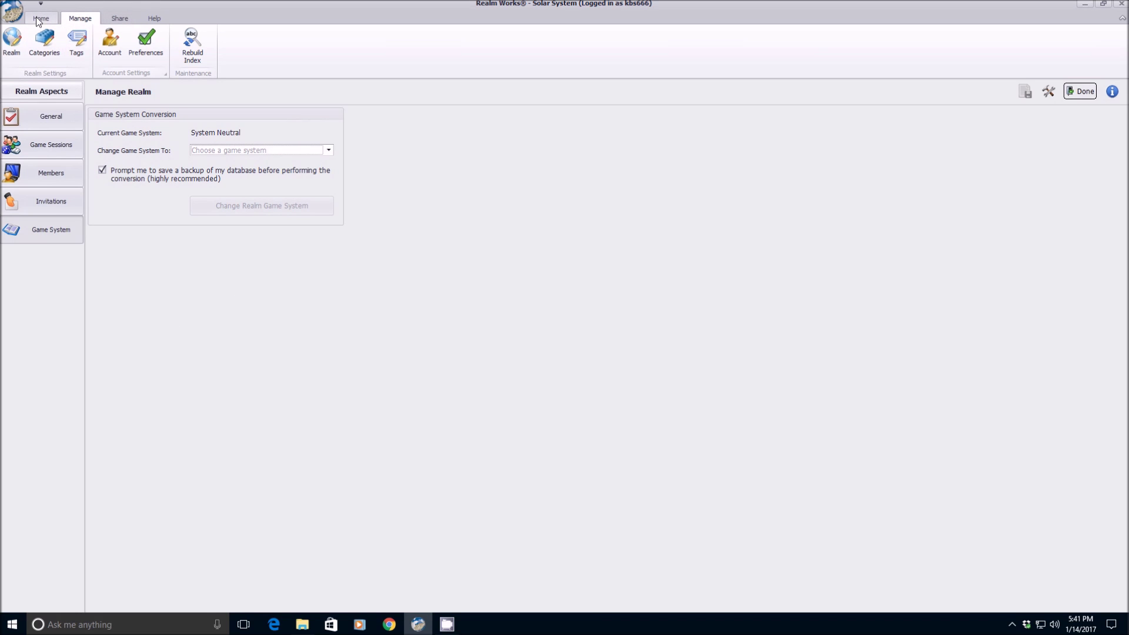
Step: Open the realm export manager and browse the candidate Getting Started topics for the entire-realm export without assigning one
{"action": "left_click", "coordinate": [120, 19]}
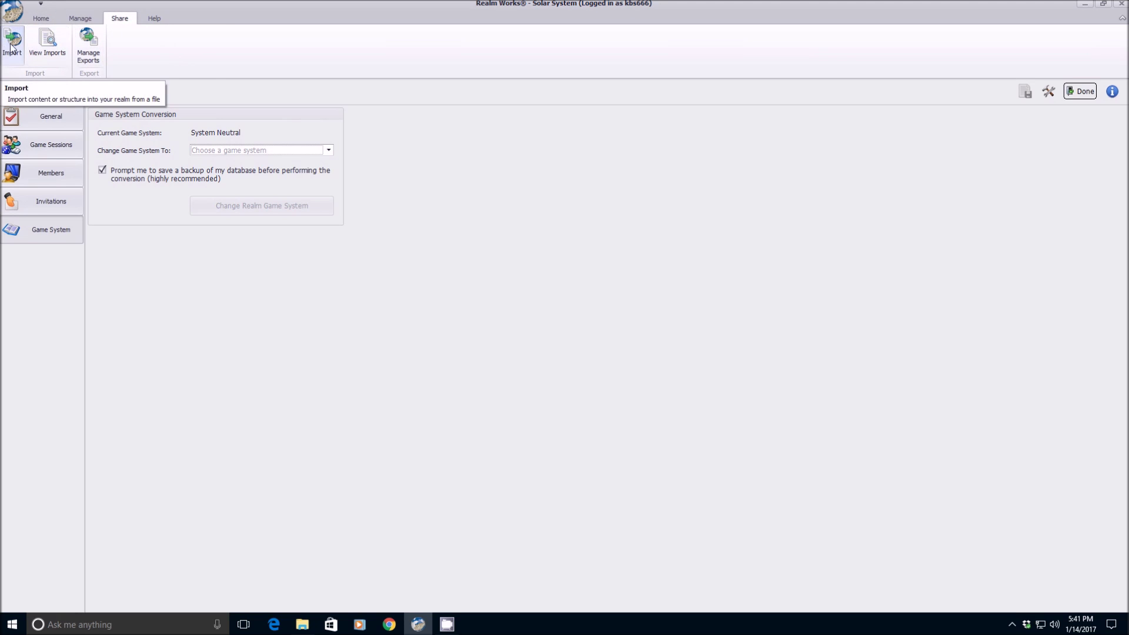
{"action": "left_click", "coordinate": [90, 57]}
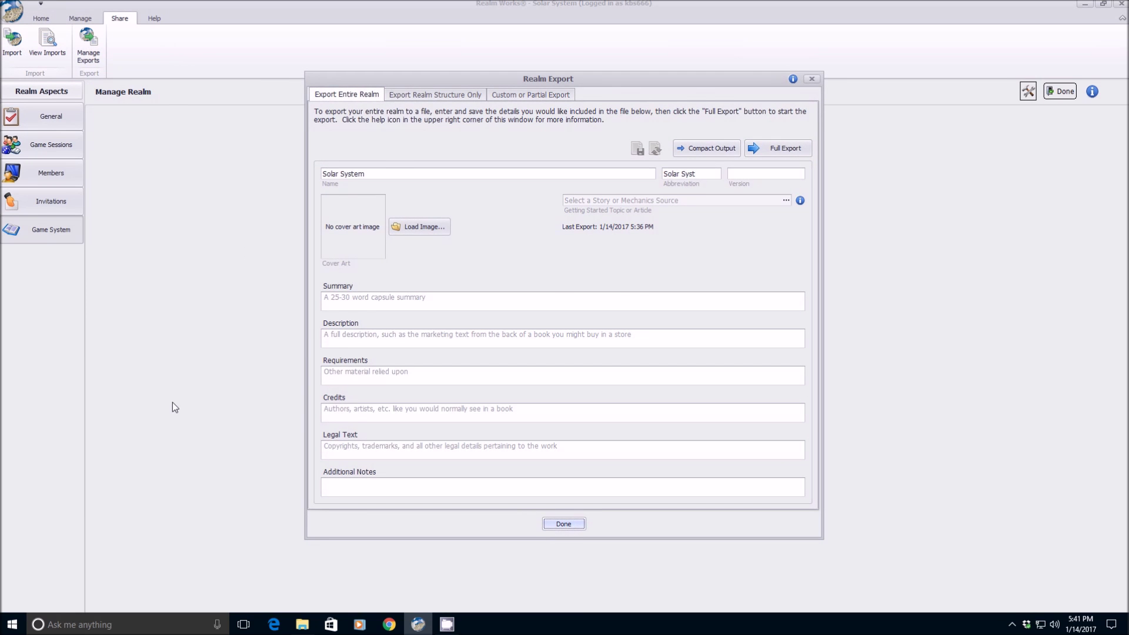
{"action": "left_click", "coordinate": [374, 174]}
{"action": "left_click", "coordinate": [786, 201]}
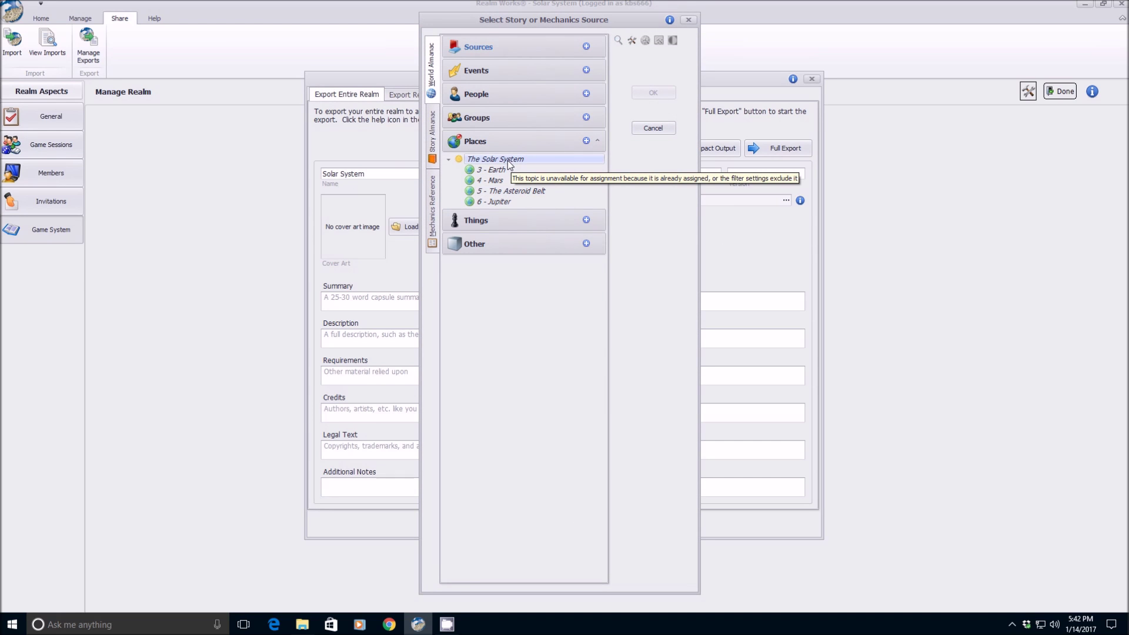
{"action": "left_click", "coordinate": [489, 160]}
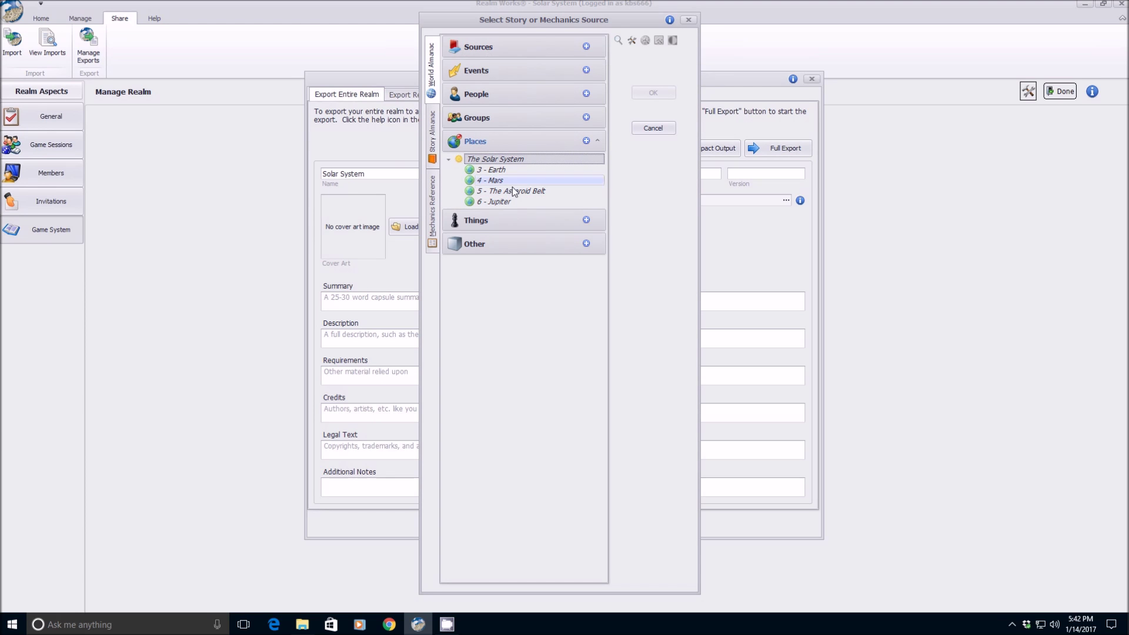
{"action": "left_click", "coordinate": [654, 128]}
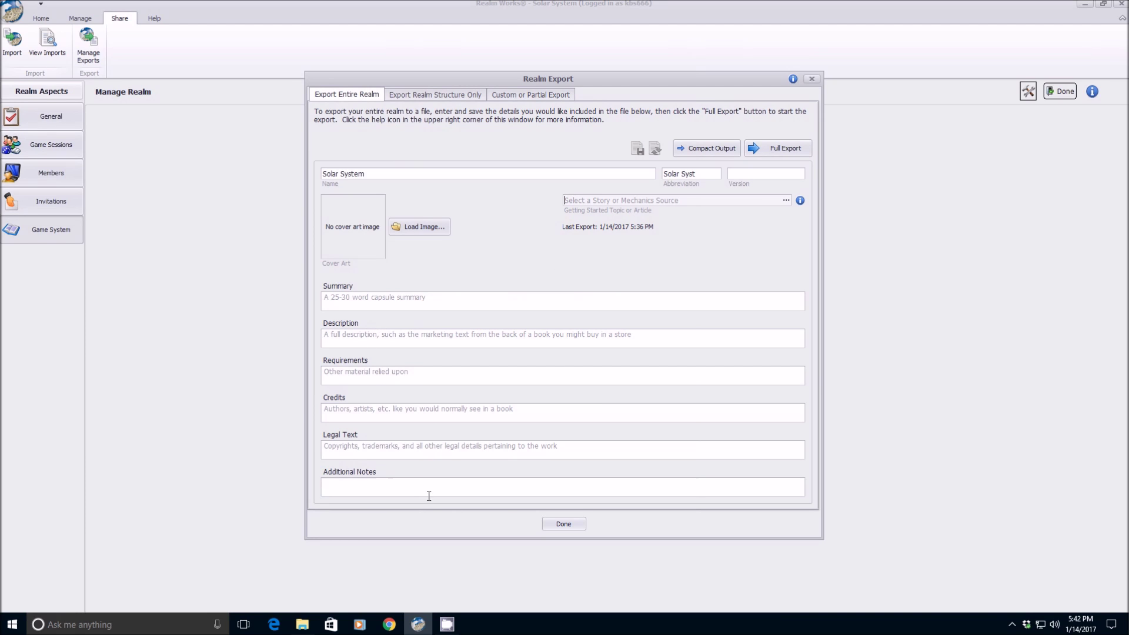
Step: Run a full export of the entire realm without password protection, preserving original authorship, to the file Solar System in the Export folder
{"action": "left_click", "coordinate": [783, 149]}
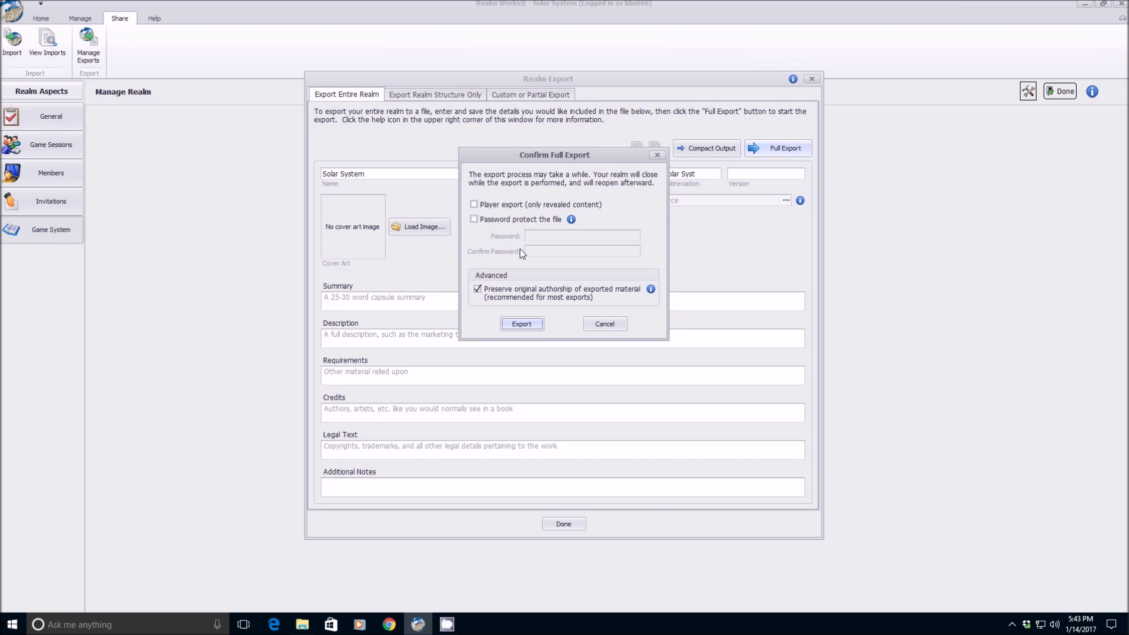
{"action": "left_click", "coordinate": [474, 220]}
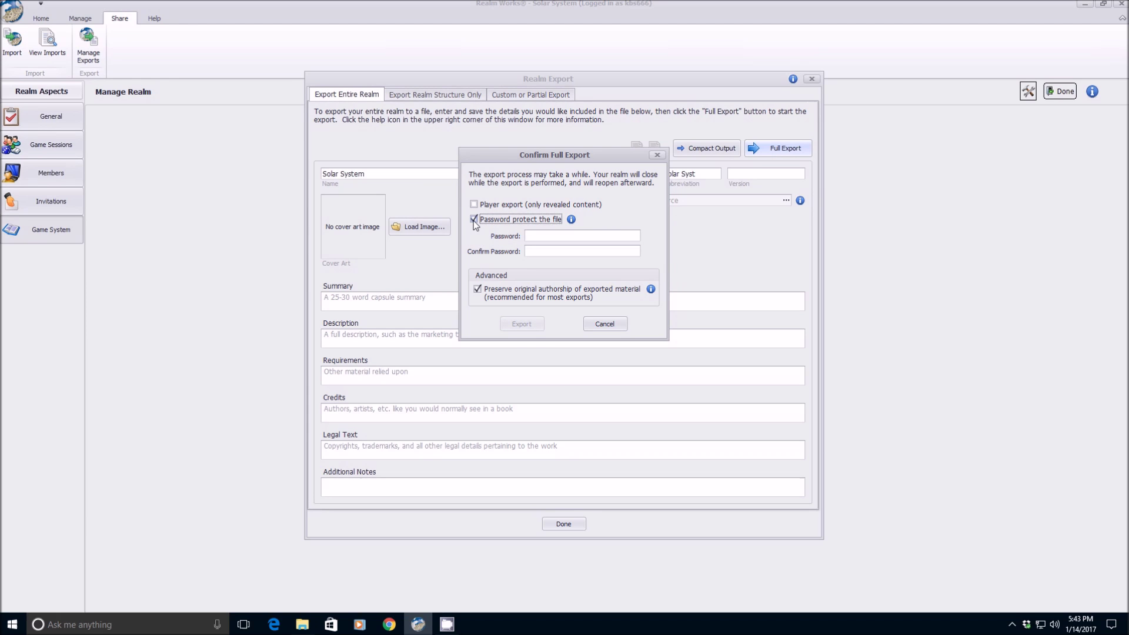
{"action": "left_click", "coordinate": [474, 220]}
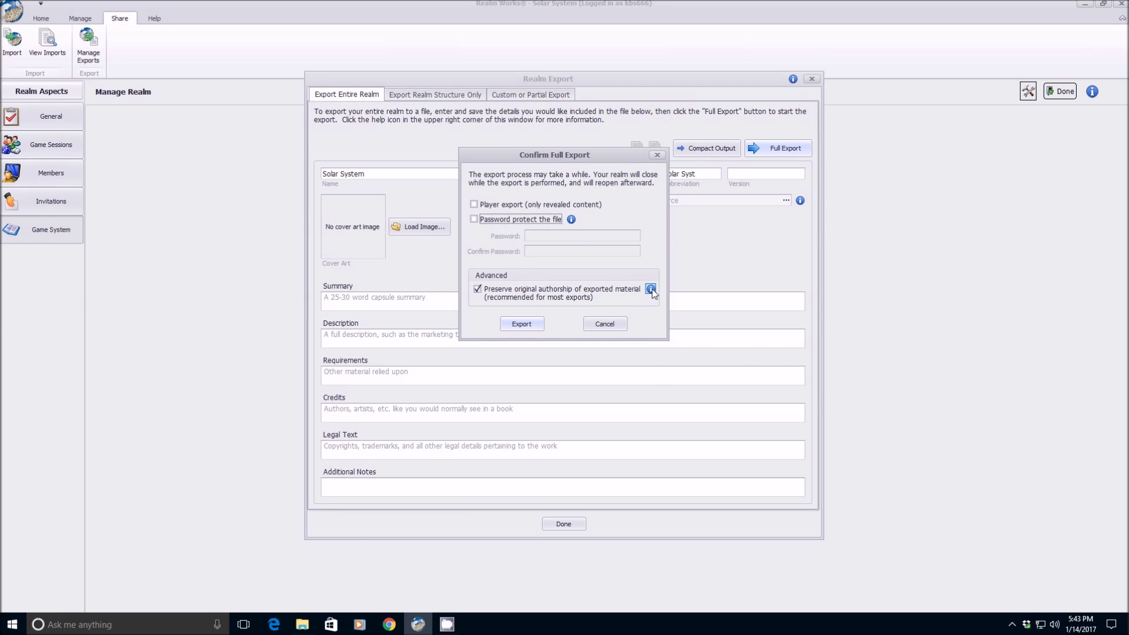
{"action": "mouse_move", "coordinate": [651, 290]}
{"action": "left_click", "coordinate": [521, 323]}
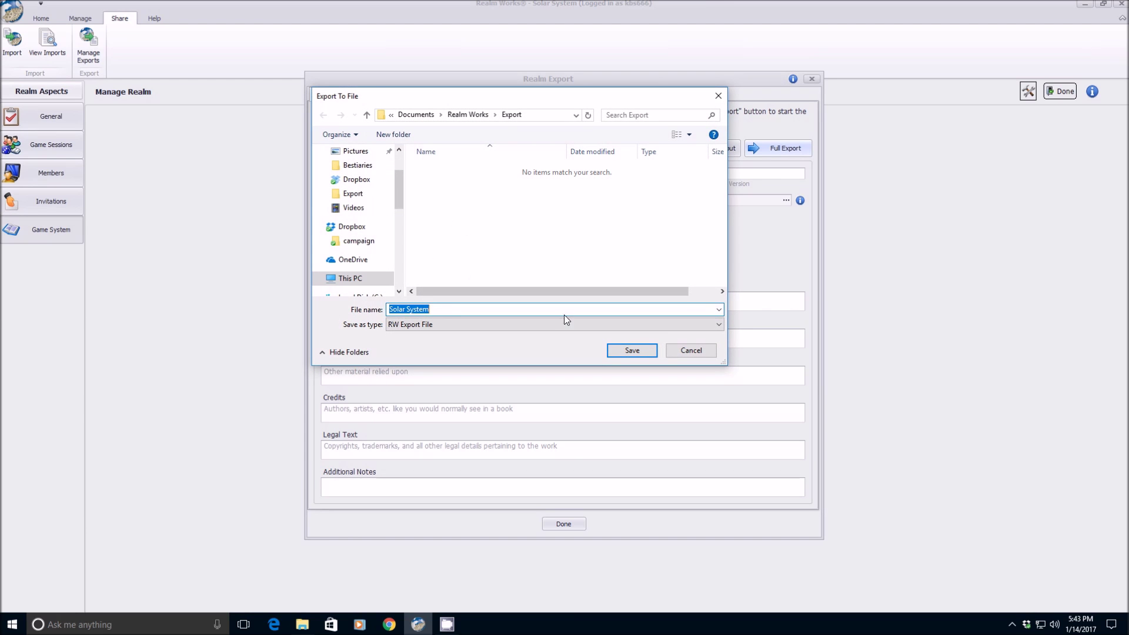
{"action": "left_click", "coordinate": [630, 352]}
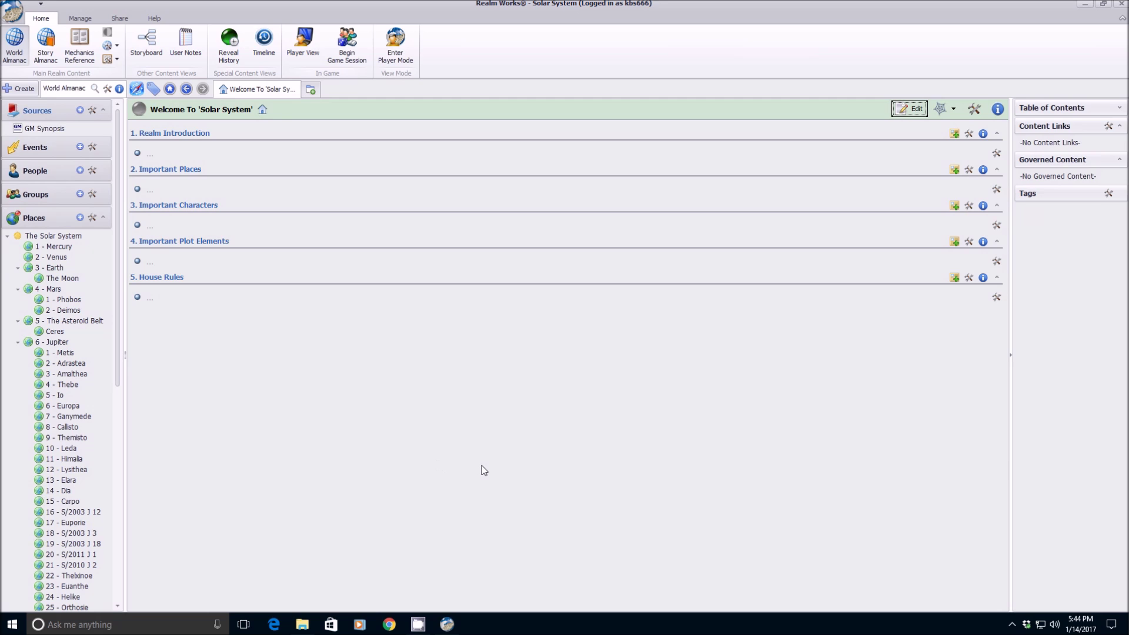
Step: Reopen the realm export manager and review the structure-only and custom or partial export options
{"action": "left_click", "coordinate": [120, 18]}
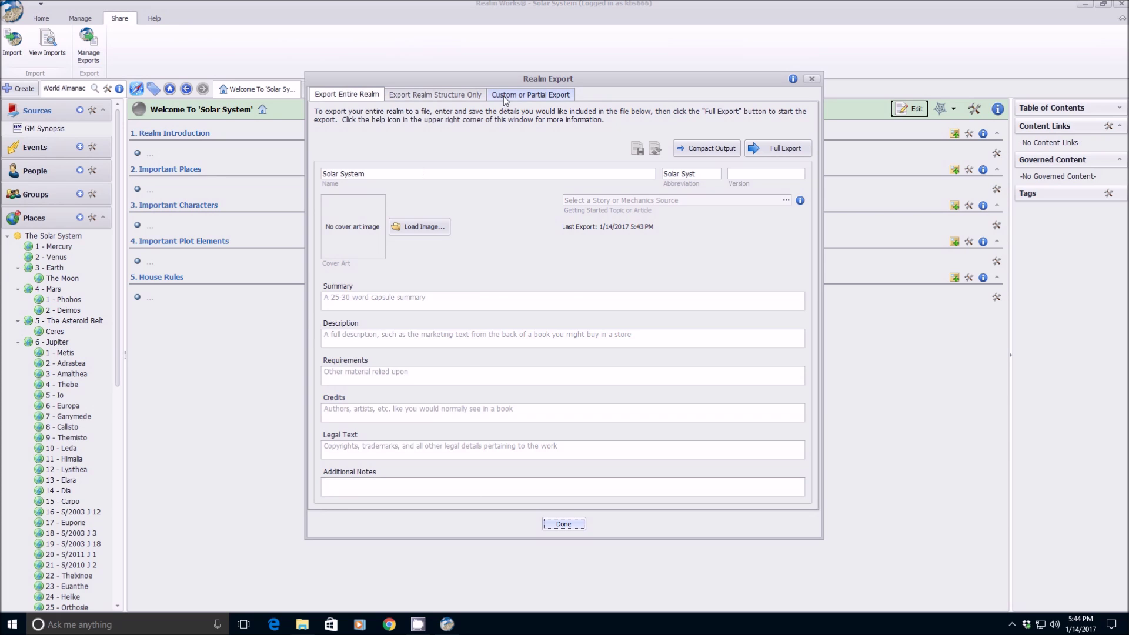
{"action": "left_click", "coordinate": [504, 95]}
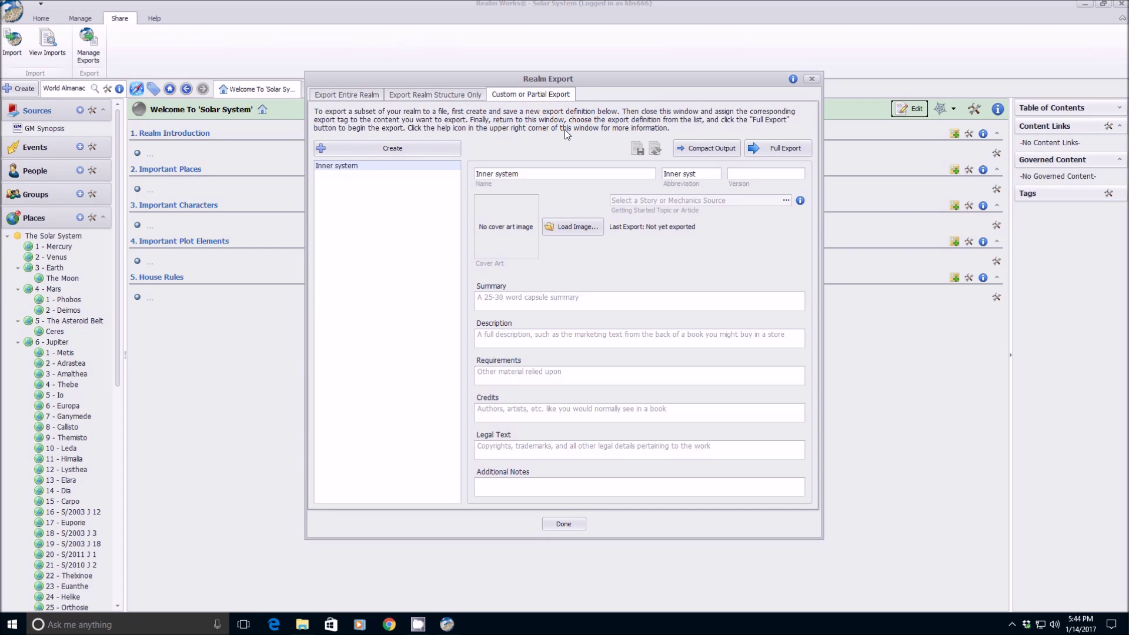
{"action": "left_click", "coordinate": [435, 94]}
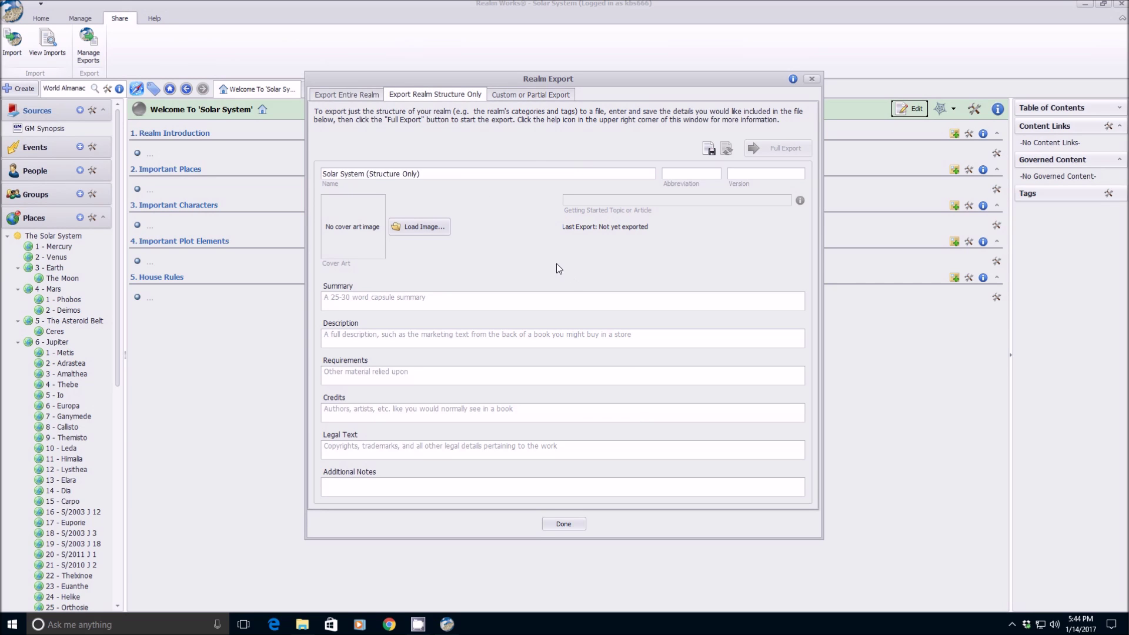
{"action": "left_click", "coordinate": [516, 97]}
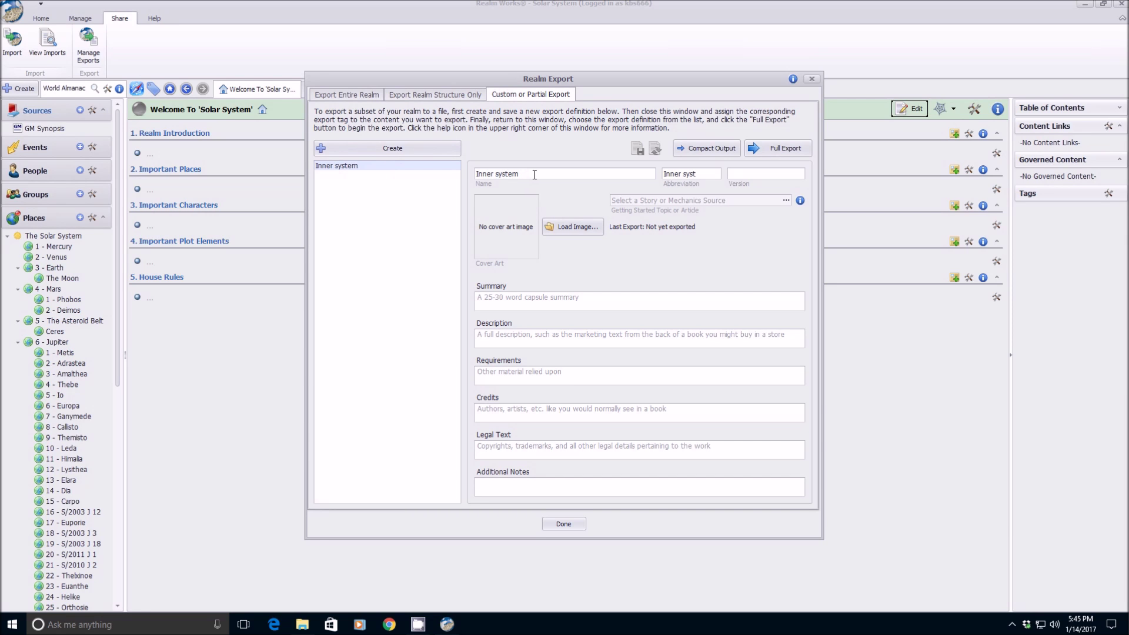
Step: Rename the Inner system custom export definition to Jupiter, save it and close the export manager
{"action": "left_click_drag", "start_coordinate": [527, 175], "coordinate": [474, 174]}
{"action": "type", "text": "Jupiter"}
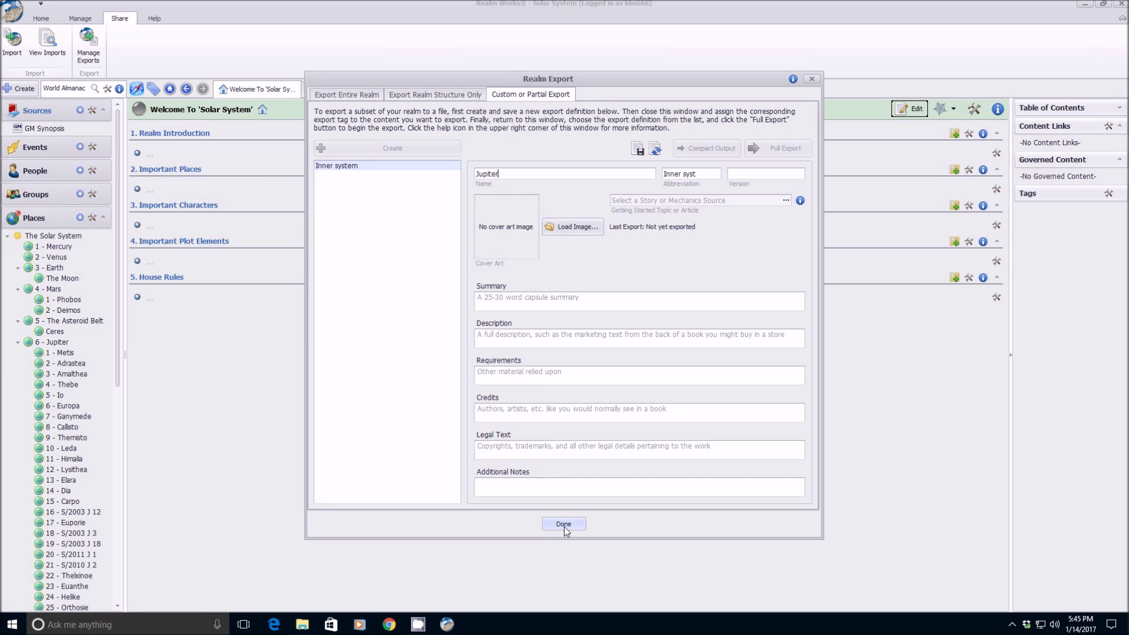
{"action": "left_click", "coordinate": [637, 149]}
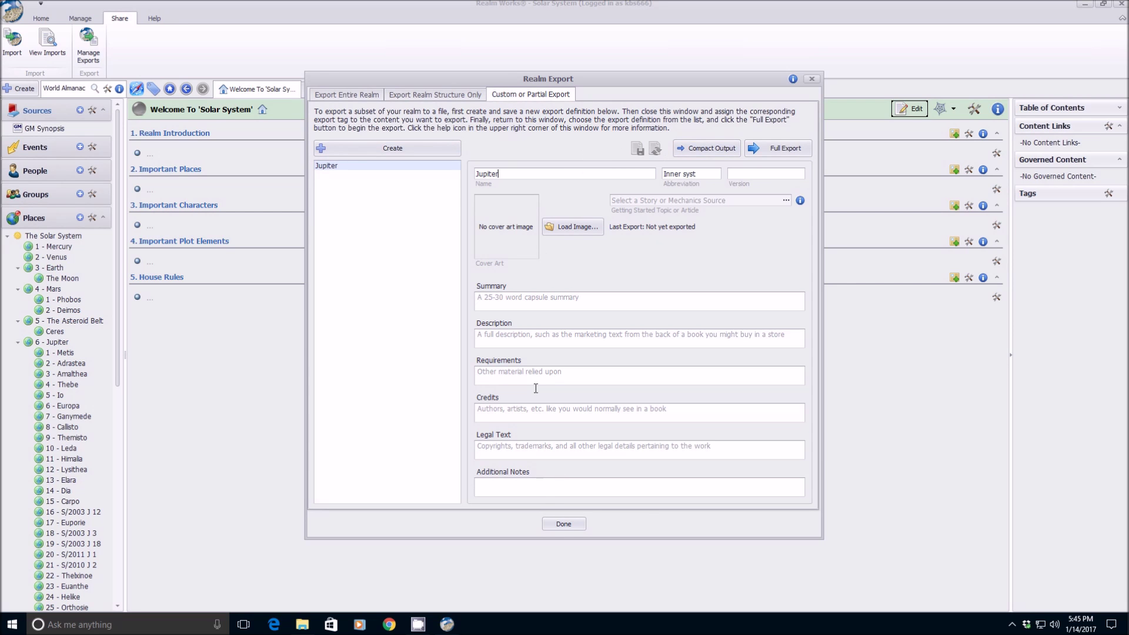
{"action": "left_click", "coordinate": [570, 527]}
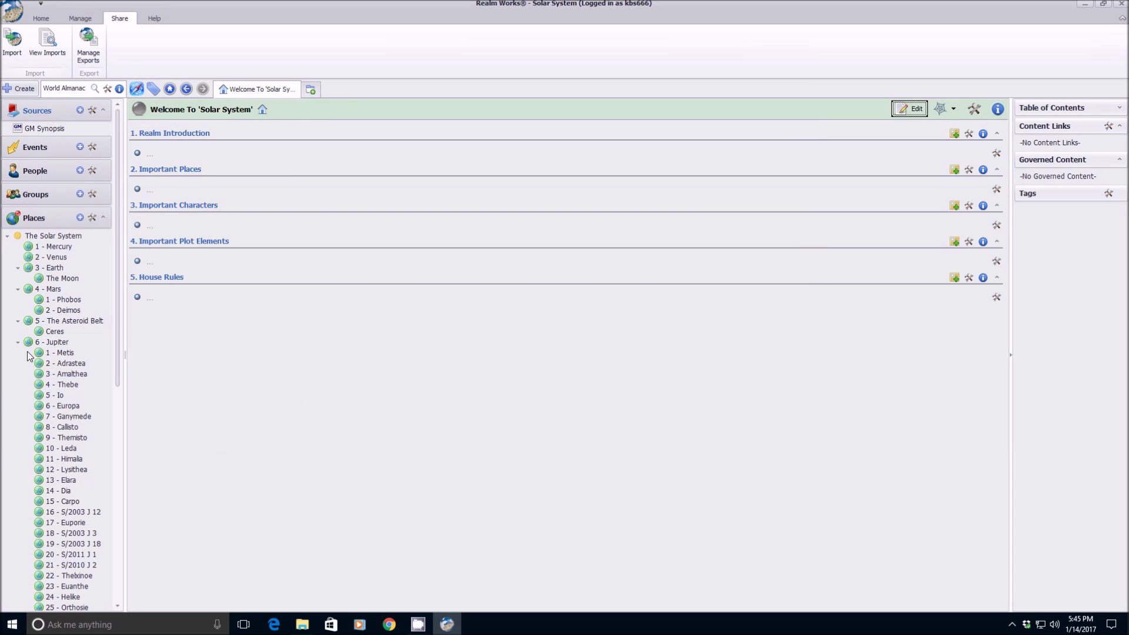
Step: Assign the Jupiter topic and all its contained topics to the Story Almanac view
{"action": "right_click", "coordinate": [63, 343]}
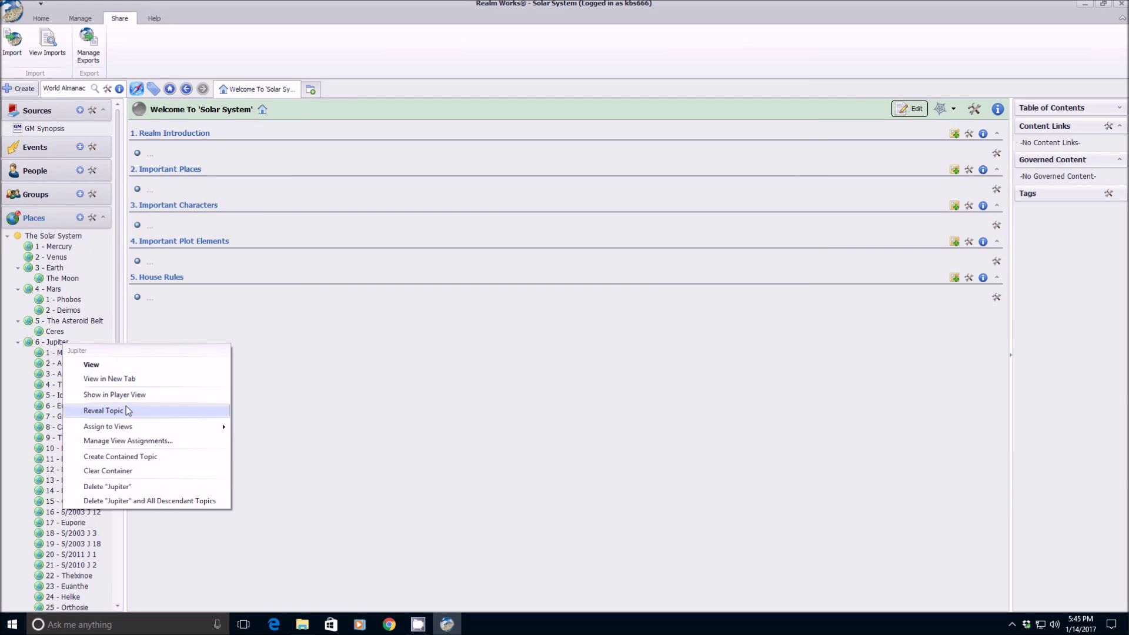
{"action": "mouse_move", "coordinate": [126, 427]}
{"action": "left_click", "coordinate": [266, 429]}
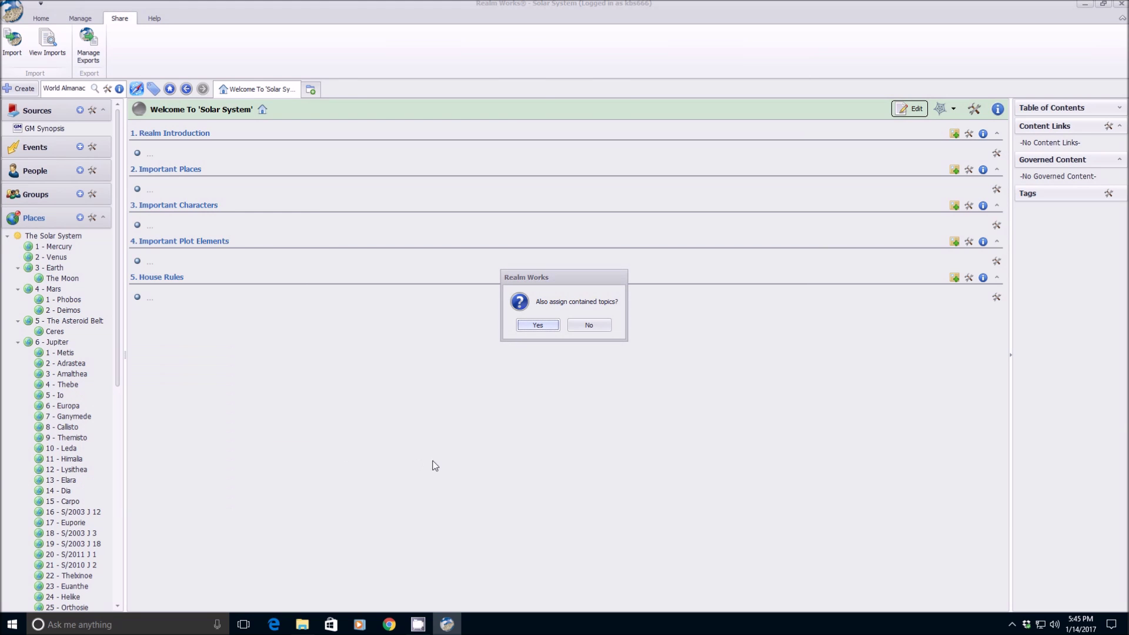
{"action": "left_click", "coordinate": [538, 325]}
Step: Bulk-assign the Jupiter export tag to all topics listed in the Story Almanac
{"action": "left_click", "coordinate": [49, 22]}
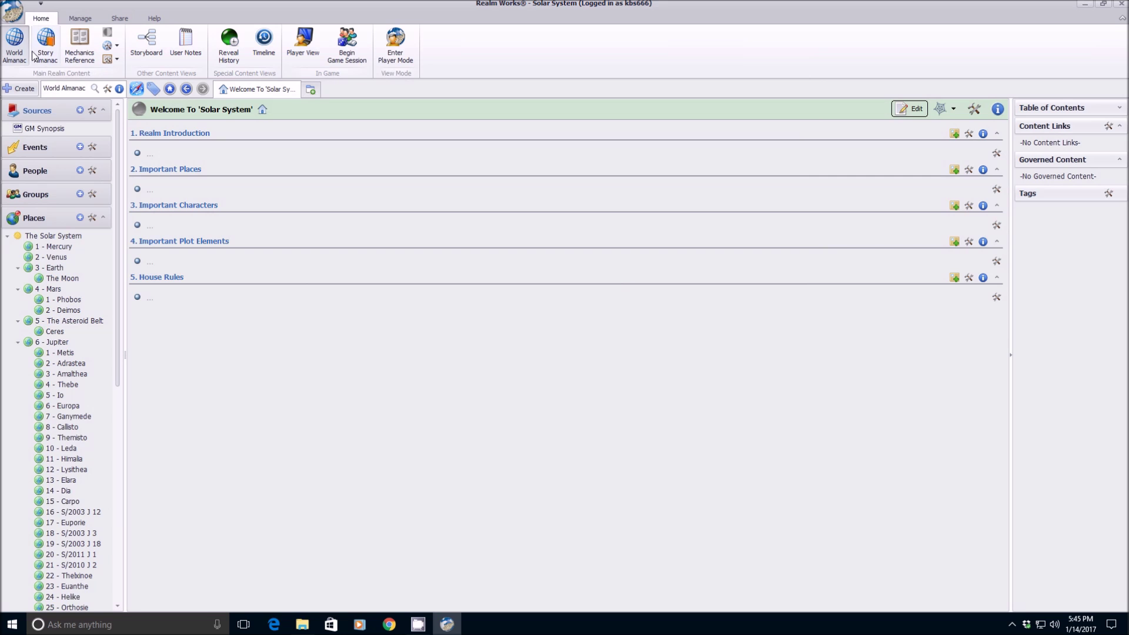
{"action": "left_click", "coordinate": [45, 46]}
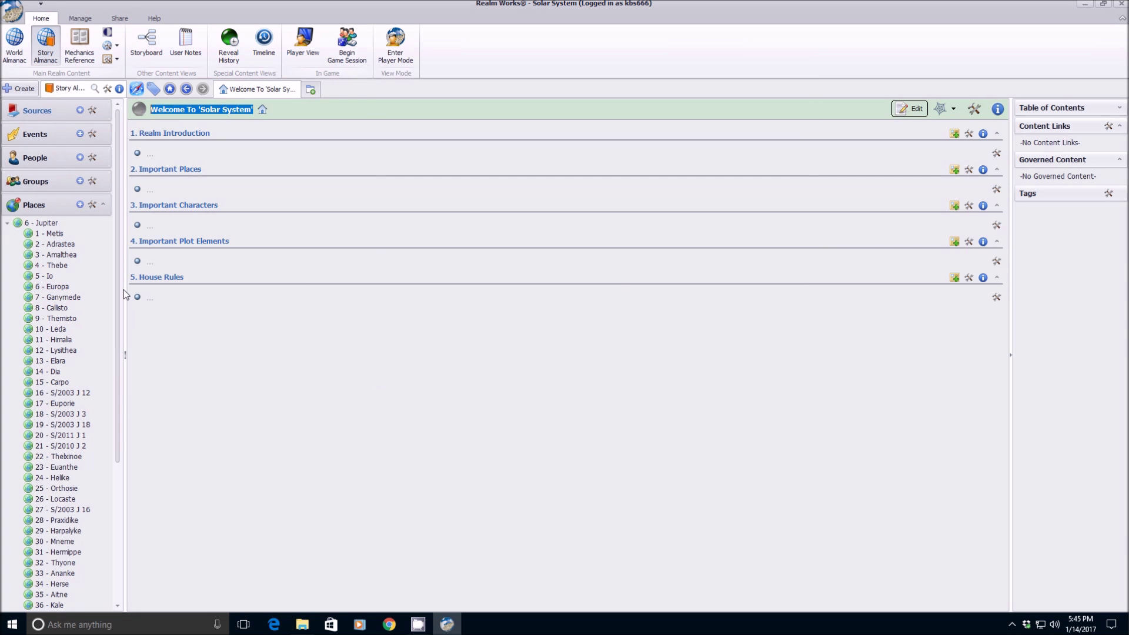
{"action": "left_click_drag", "start_coordinate": [121, 274], "coordinate": [121, 179]}
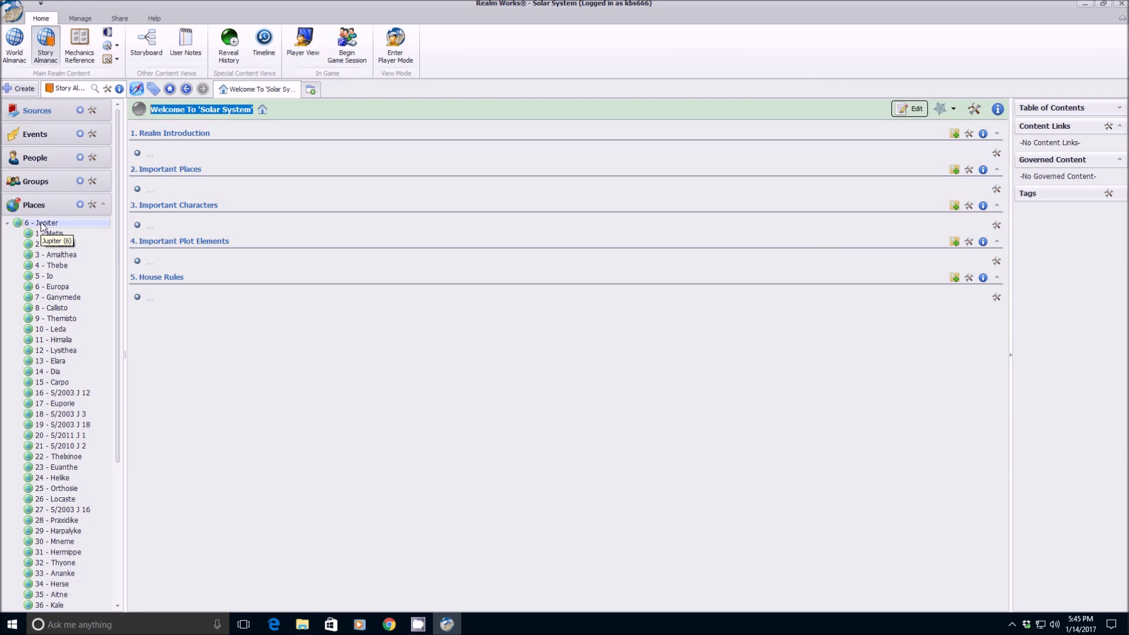
{"action": "left_click", "coordinate": [107, 89]}
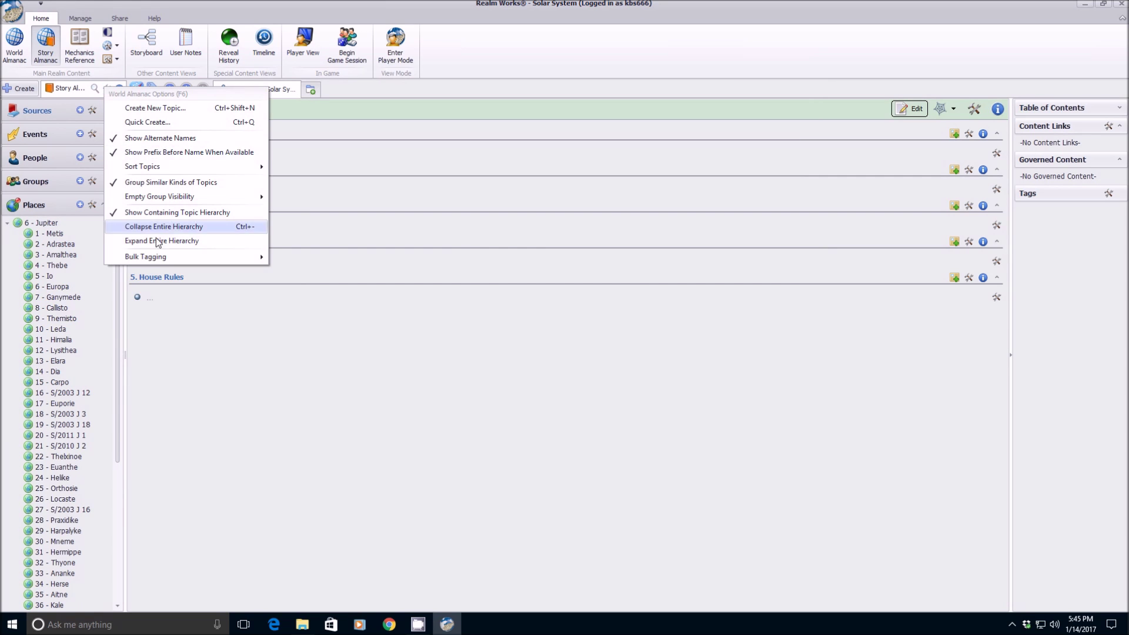
{"action": "mouse_move", "coordinate": [158, 263]}
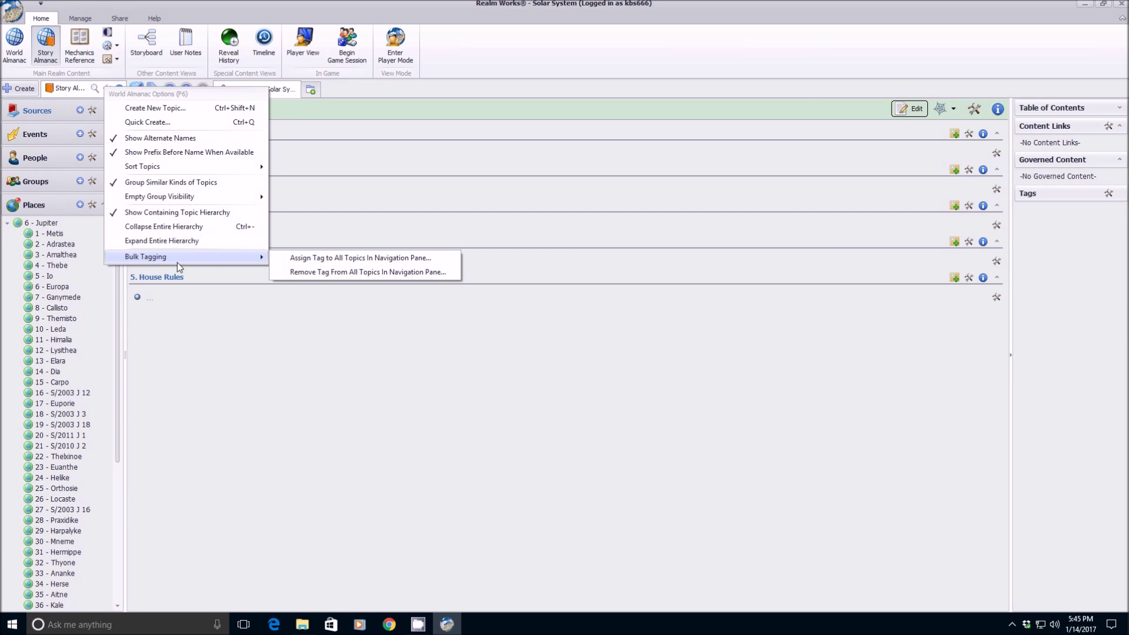
{"action": "left_click", "coordinate": [367, 259]}
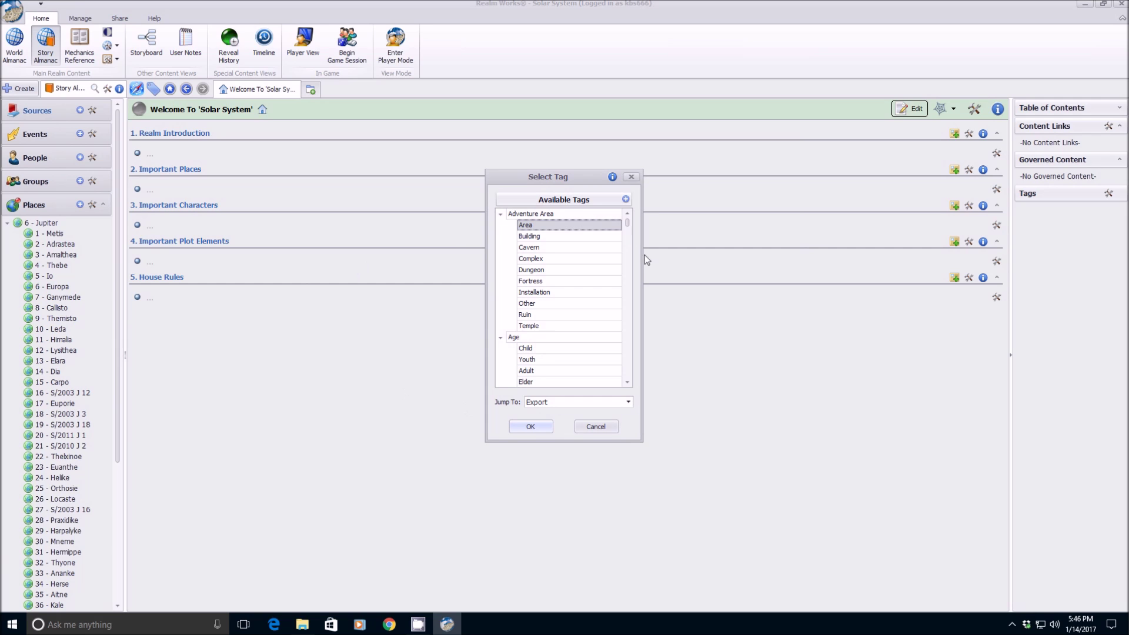
{"action": "left_click_drag", "start_coordinate": [627, 224], "coordinate": [626, 256]}
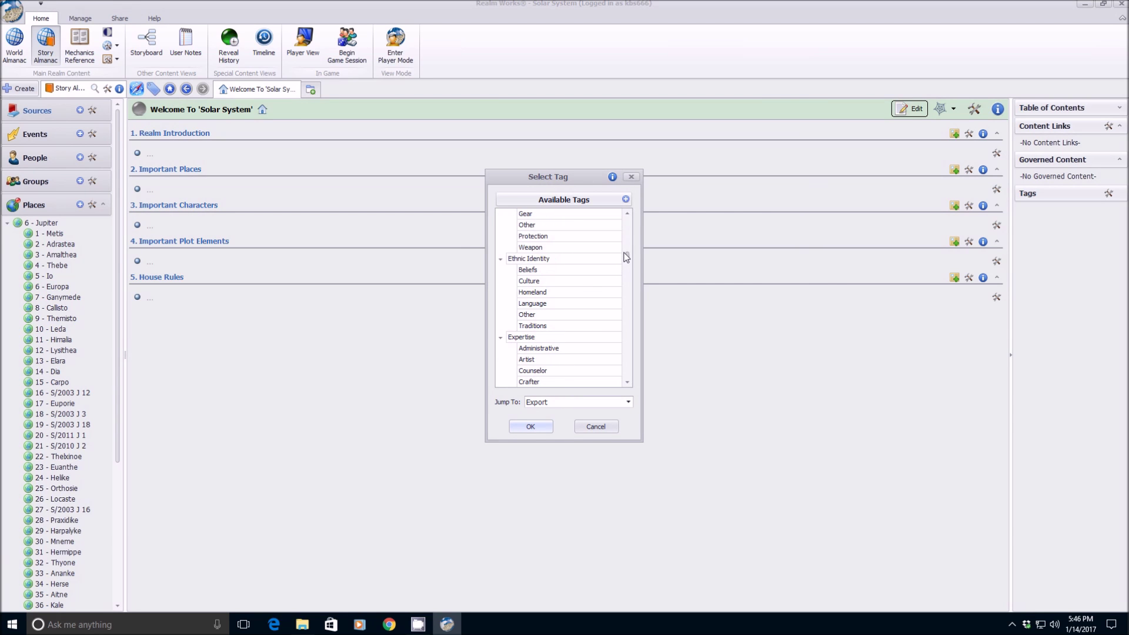
{"action": "scroll", "coordinate": [565, 309], "scroll_direction": "down", "scroll_amount": 6}
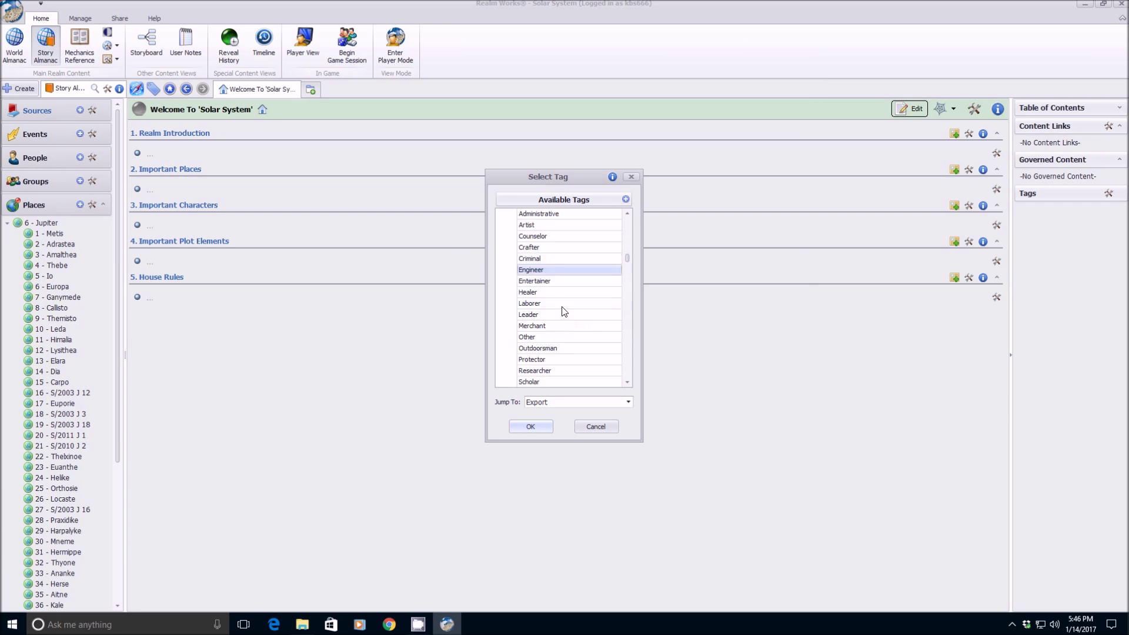
{"action": "scroll", "coordinate": [565, 308], "scroll_direction": "down", "scroll_amount": 2}
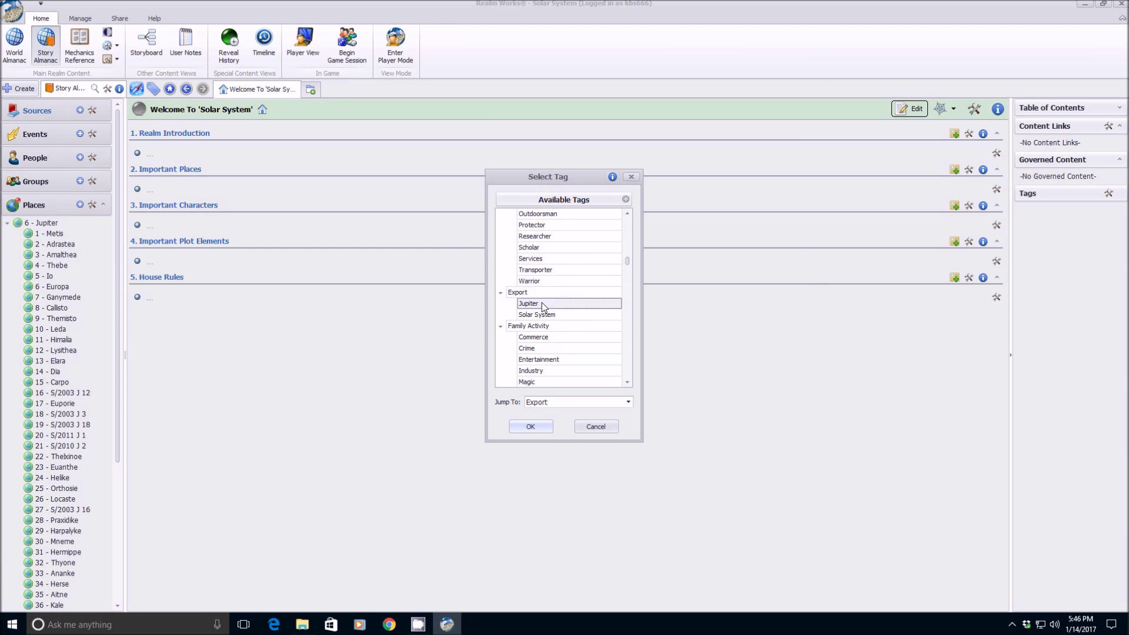
{"action": "left_click", "coordinate": [541, 302]}
{"action": "left_click", "coordinate": [524, 428]}
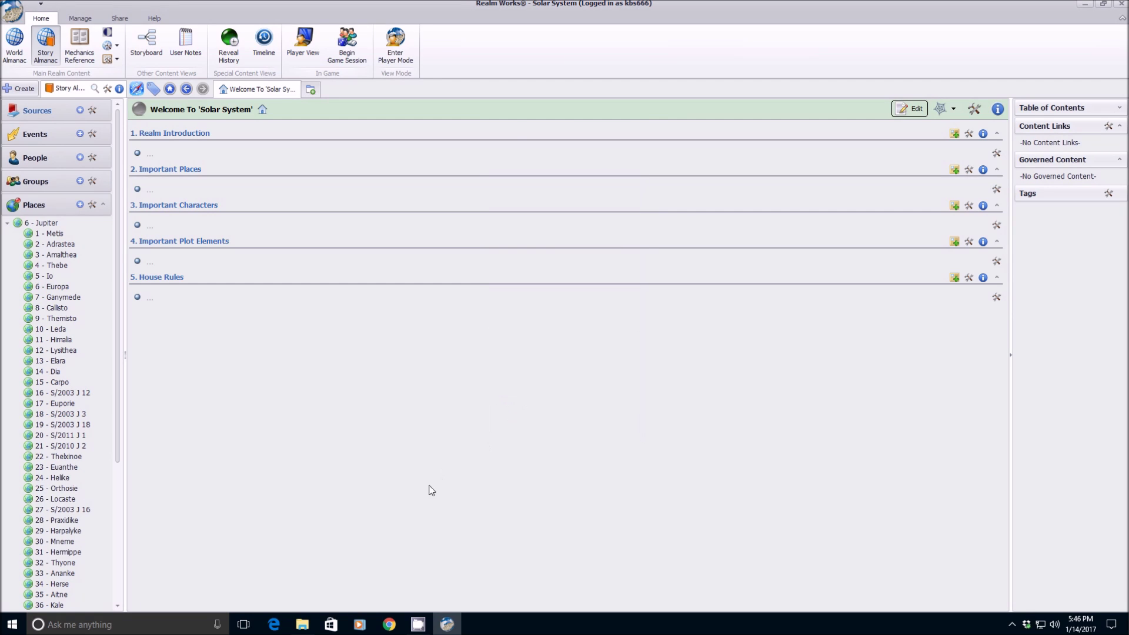
Step: View the Jupiter and Dia topics to check their assigned export tags
{"action": "left_click", "coordinate": [44, 223]}
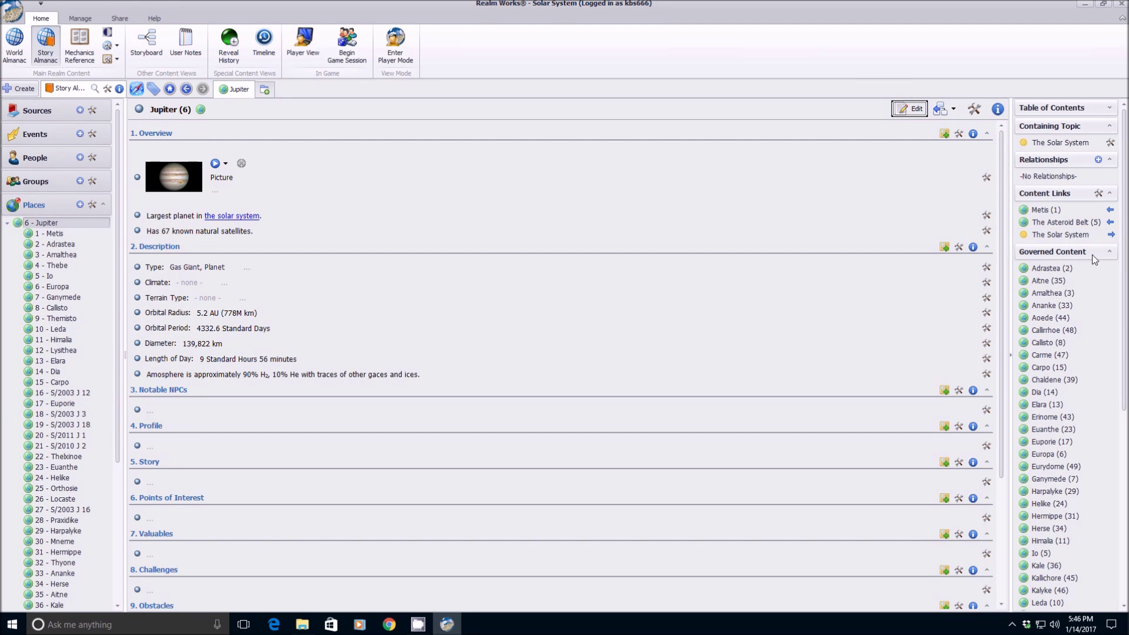
{"action": "left_click", "coordinate": [53, 372]}
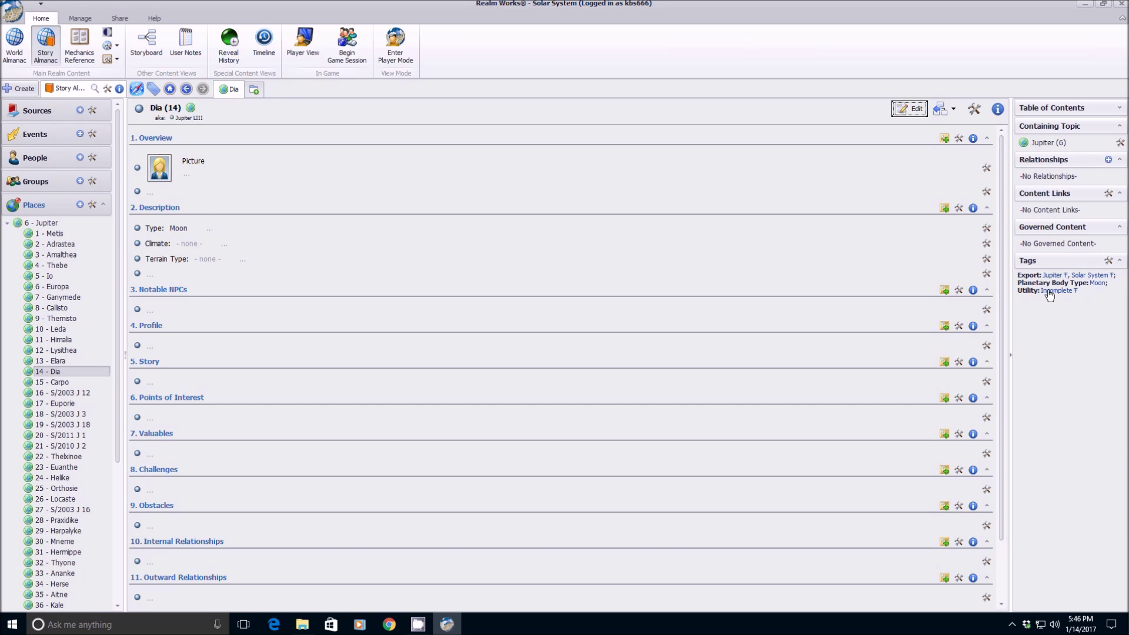
Step: View the Euanthe topic to check its assigned export tags
{"action": "left_click", "coordinate": [59, 467]}
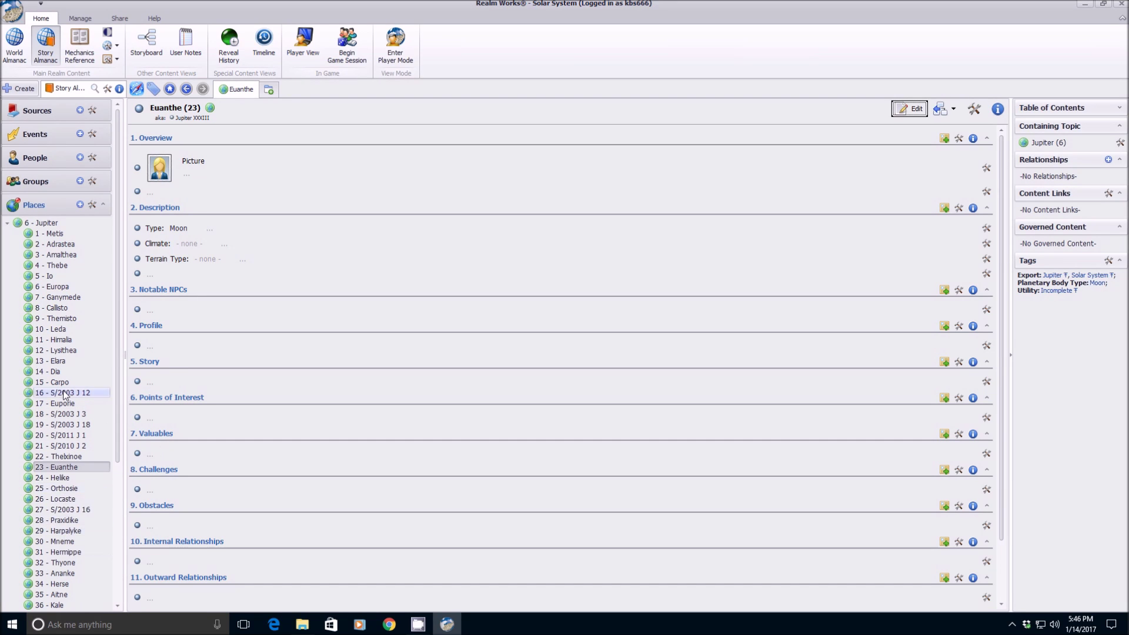
Step: Run a full export of the Jupiter custom export definition and save it as an RW Export File named Jupiter in the Export folder
{"action": "left_click", "coordinate": [120, 18]}
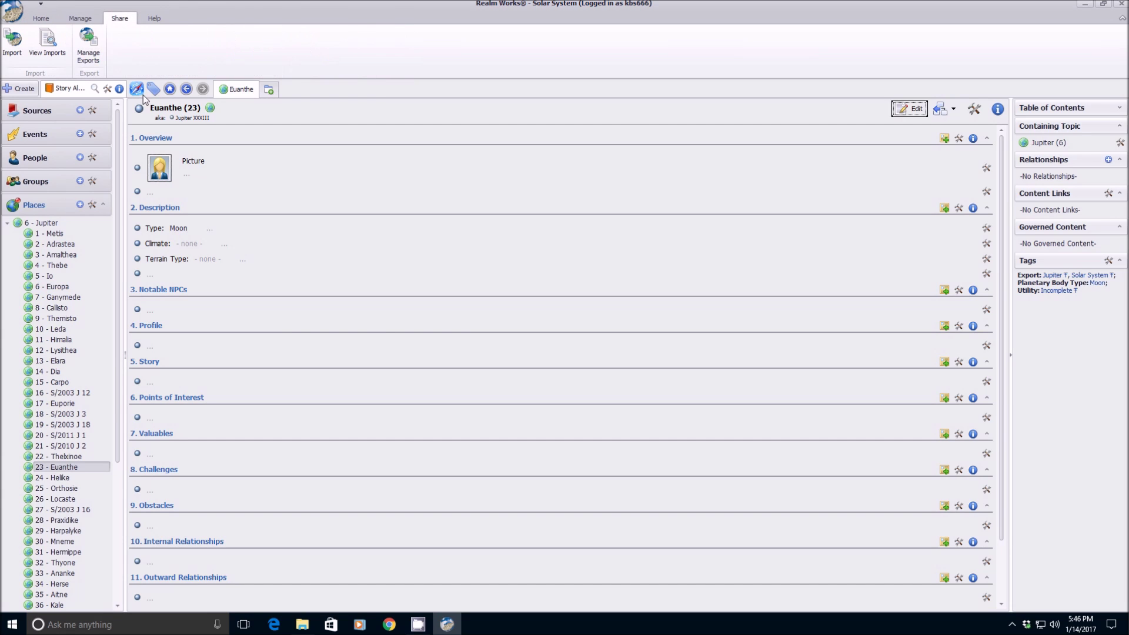
{"action": "left_click", "coordinate": [87, 43]}
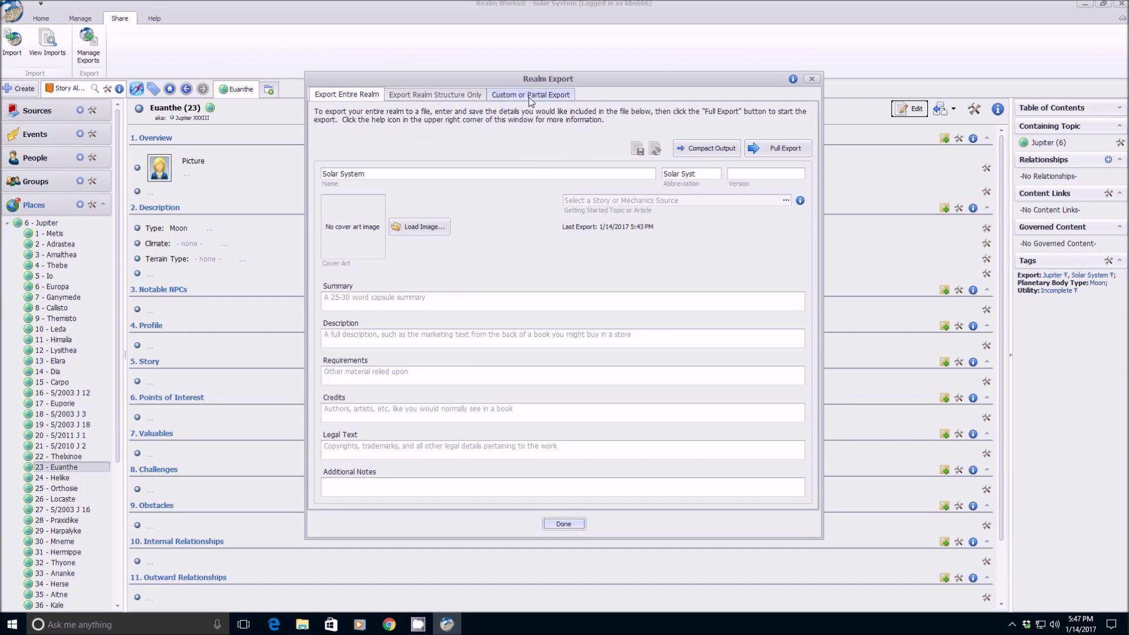
{"action": "left_click", "coordinate": [531, 96]}
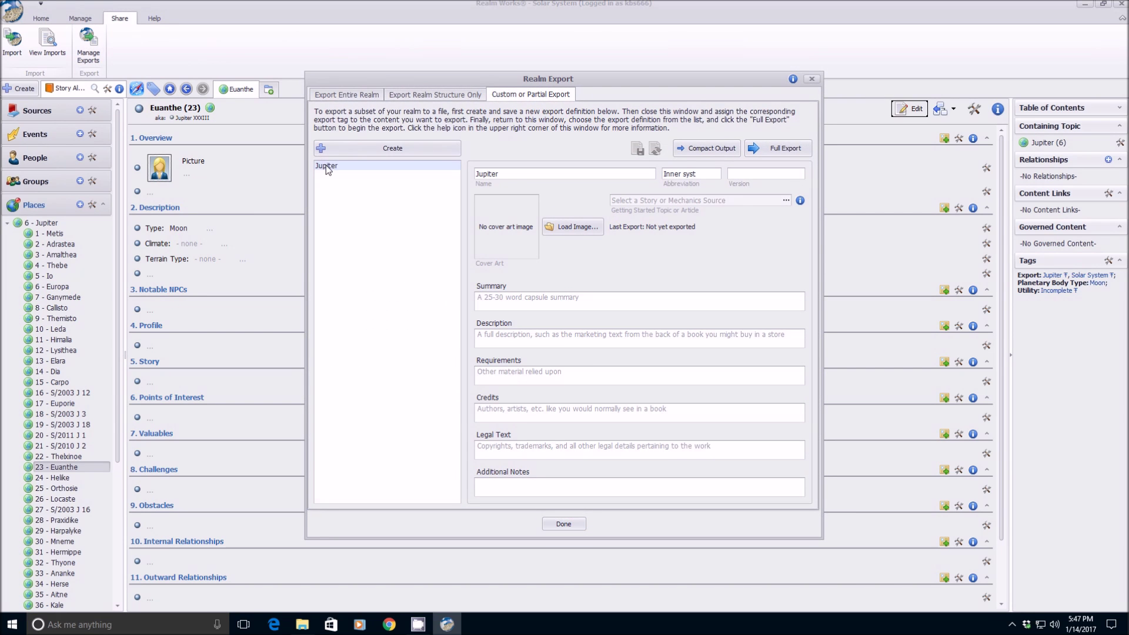
{"action": "left_click", "coordinate": [791, 151]}
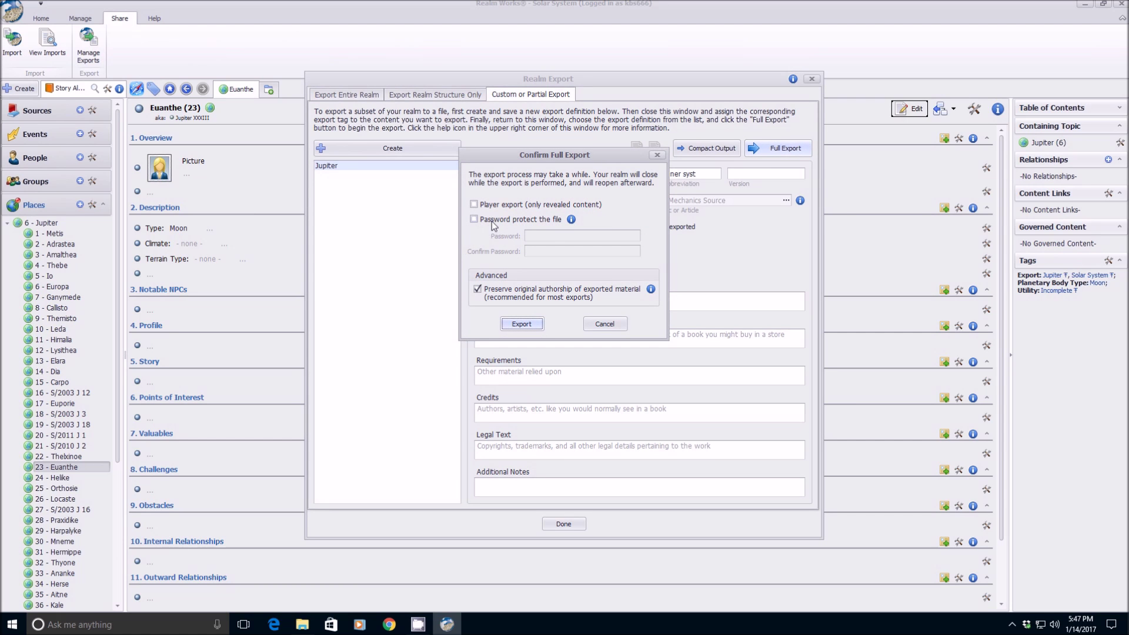
{"action": "left_click", "coordinate": [531, 327]}
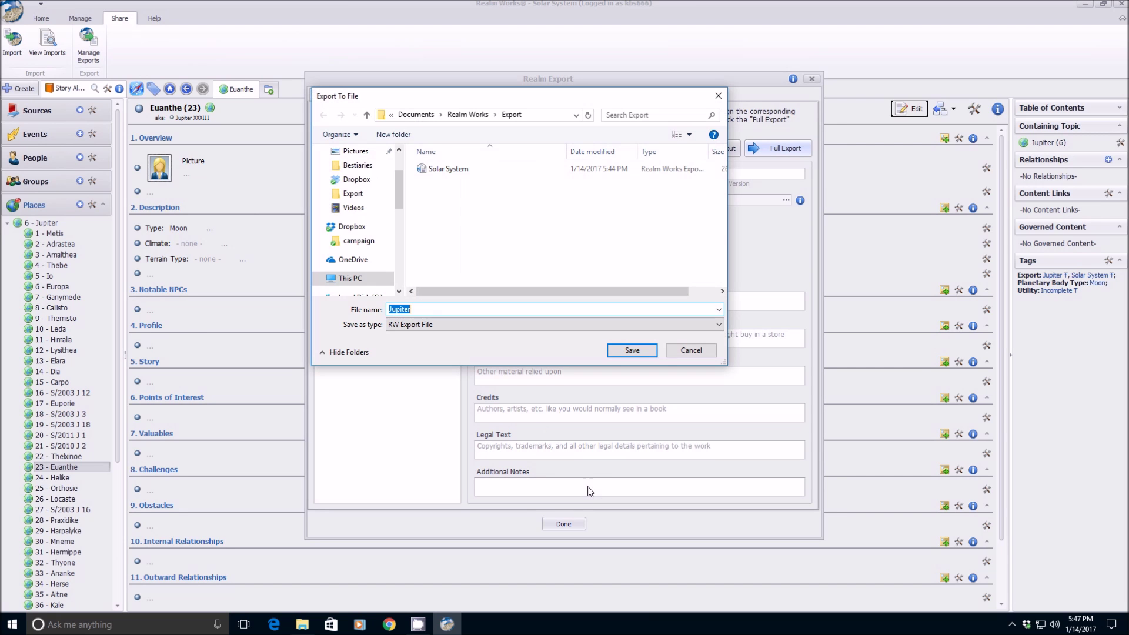
{"action": "left_click", "coordinate": [632, 350]}
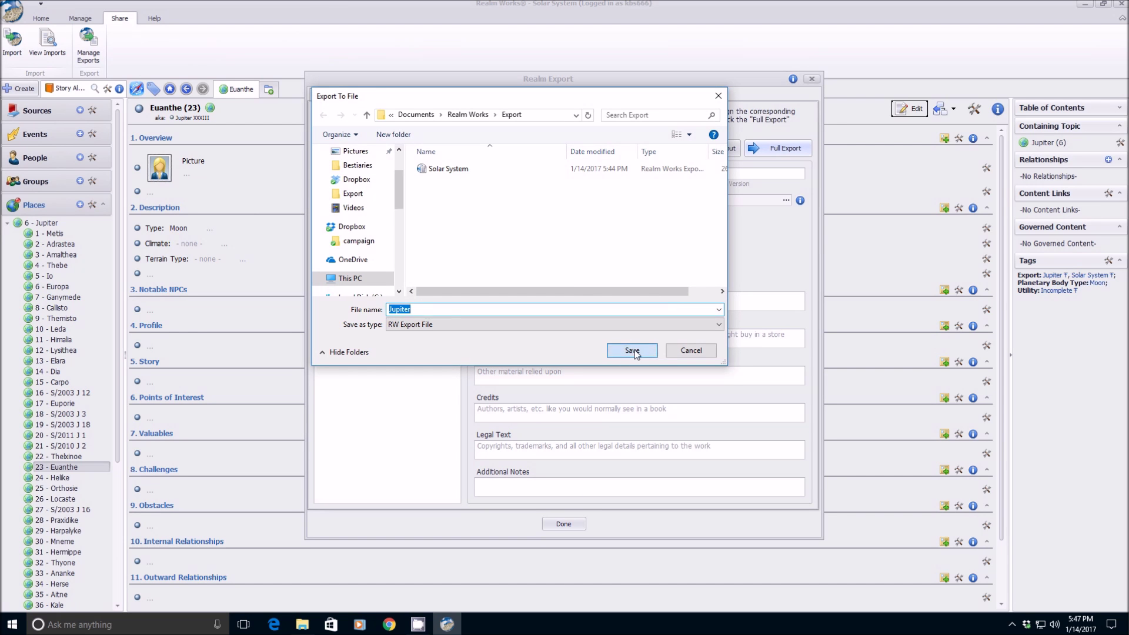